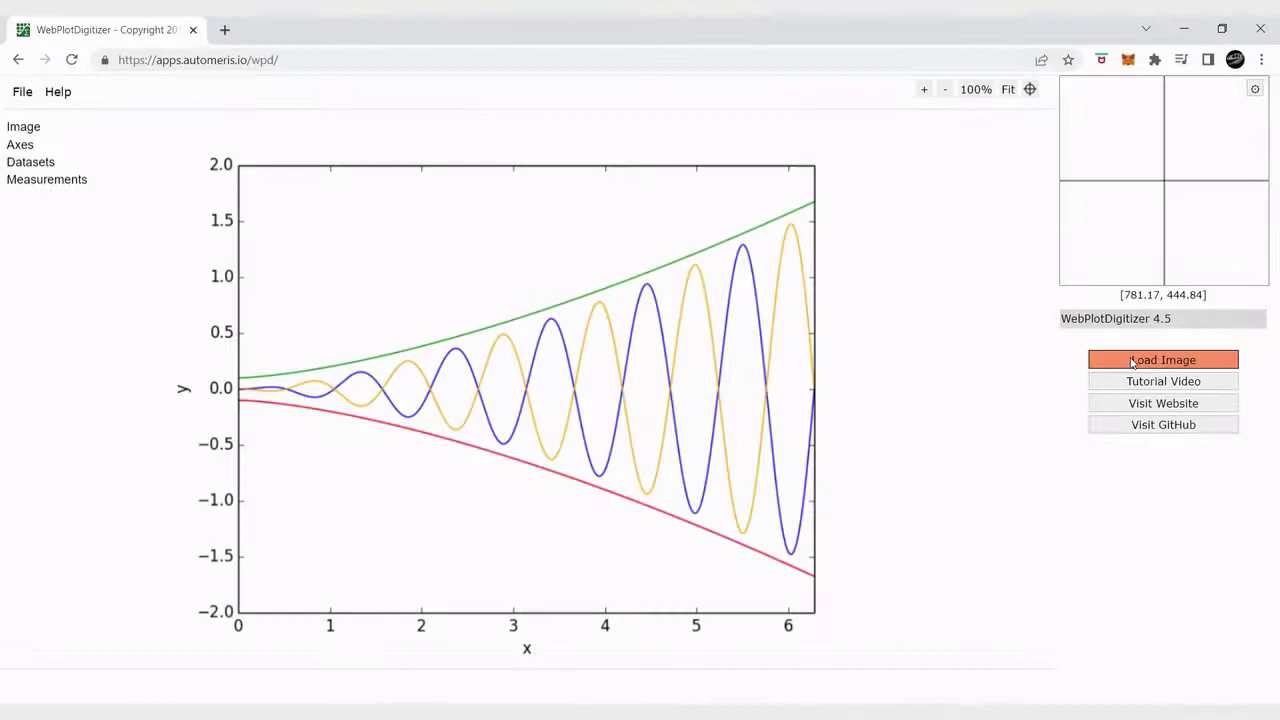
Step: Load the mass-extinctions chart as a 2D (X-Y) plot and mark the X1, X2, Y1 and Y2 axis points
{"action": "left_click", "coordinate": [1163, 360]}
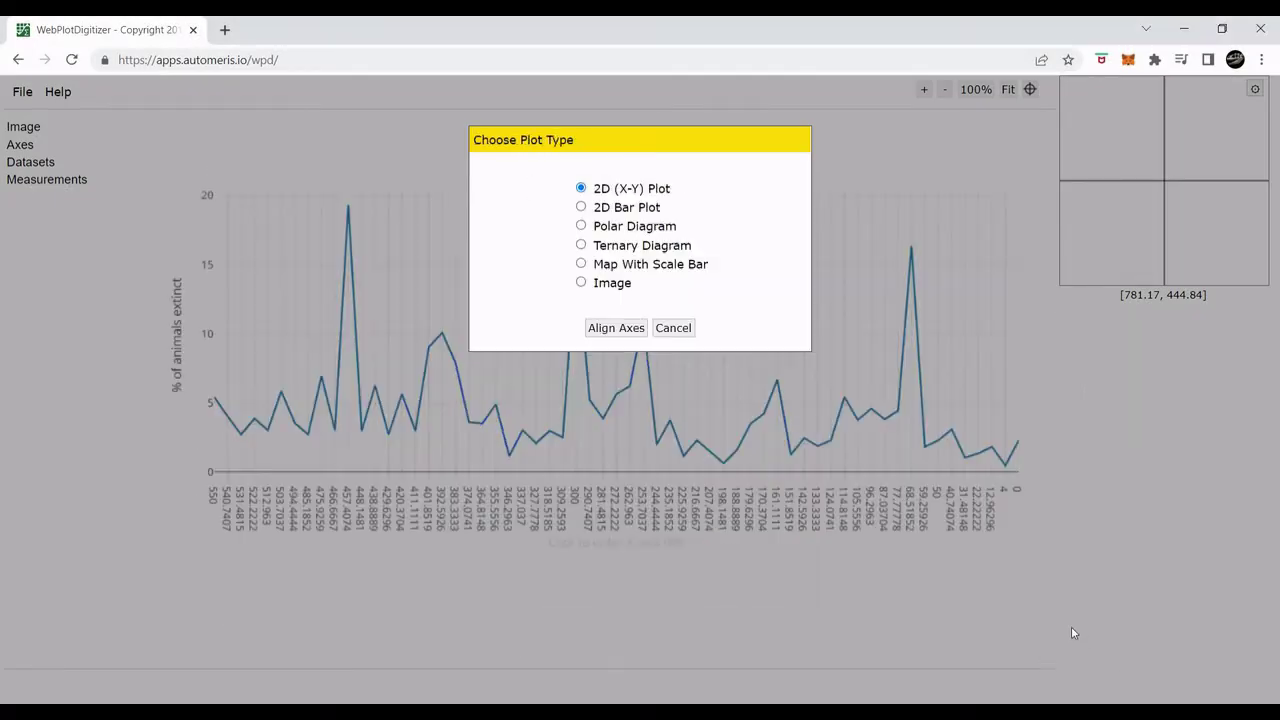
{"action": "left_click", "coordinate": [616, 330]}
{"action": "left_click", "coordinate": [640, 423]}
{"action": "left_click", "coordinate": [211, 470]}
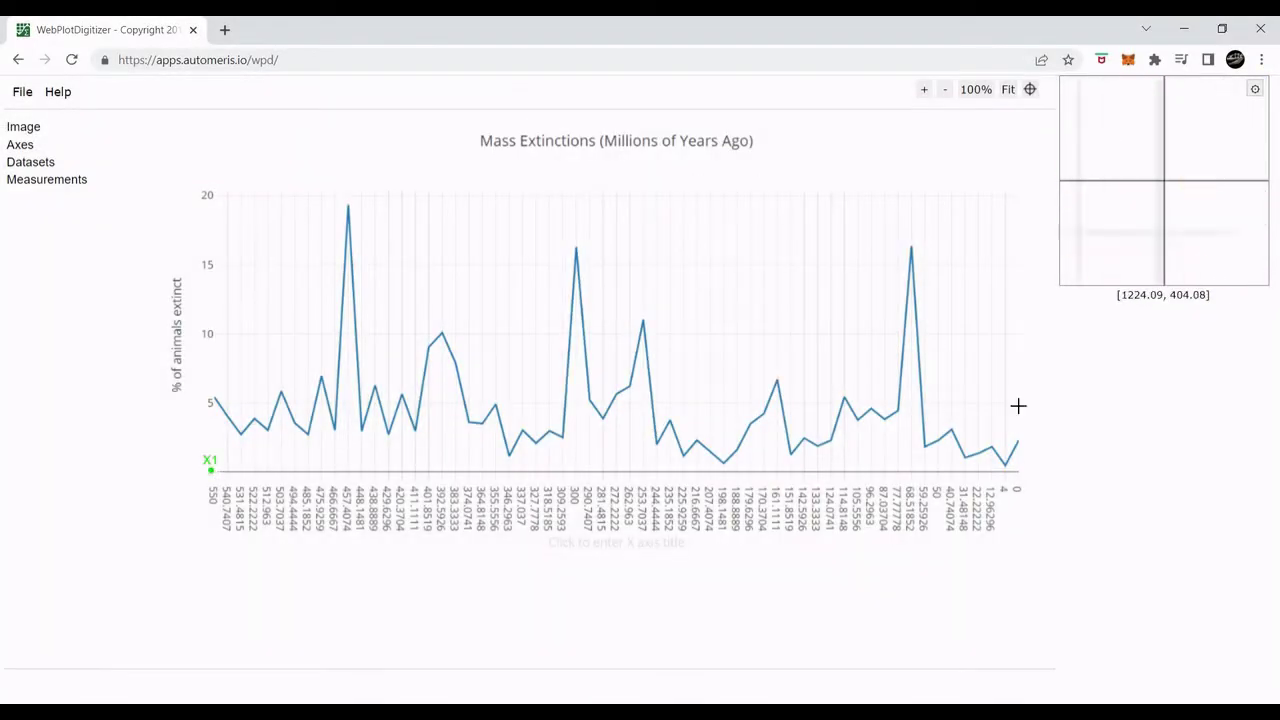
{"action": "left_click", "coordinate": [1018, 471]}
{"action": "left_click", "coordinate": [212, 471]}
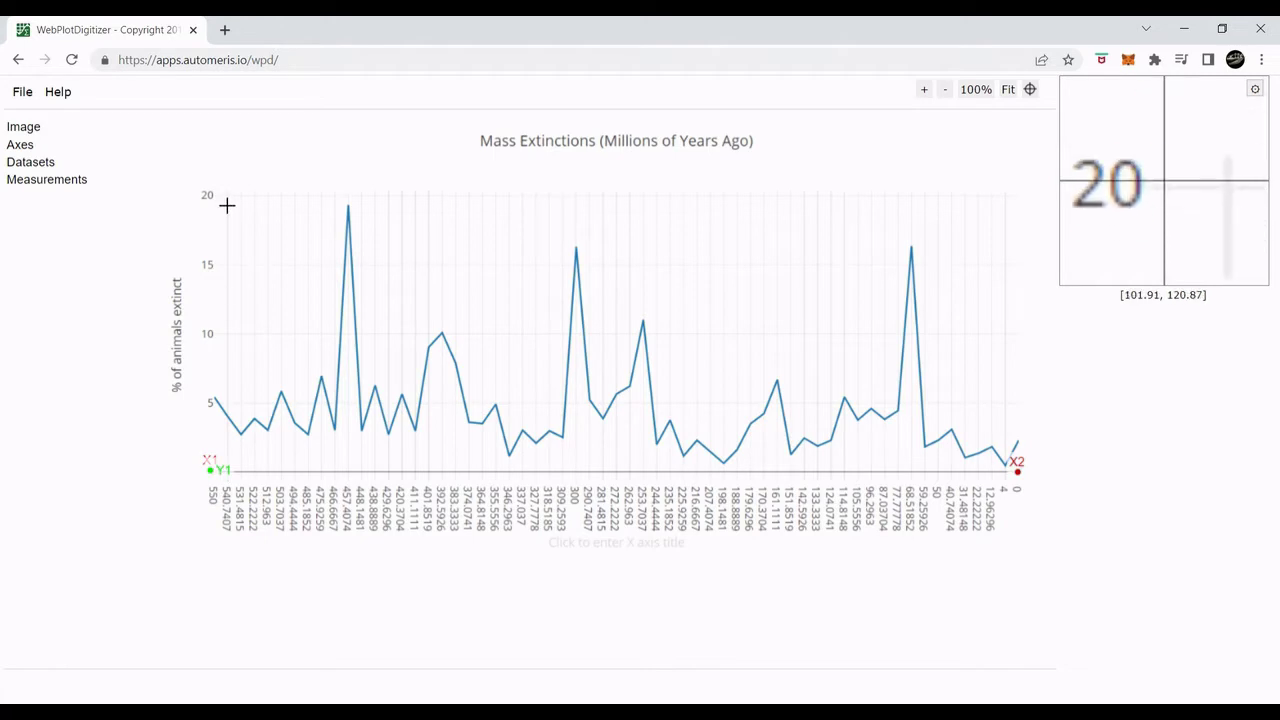
{"action": "left_click", "coordinate": [217, 194]}
Step: Enter the axis calibration values: X 0 to 550 and Y 0 to 20
{"action": "left_click", "coordinate": [1163, 414]}
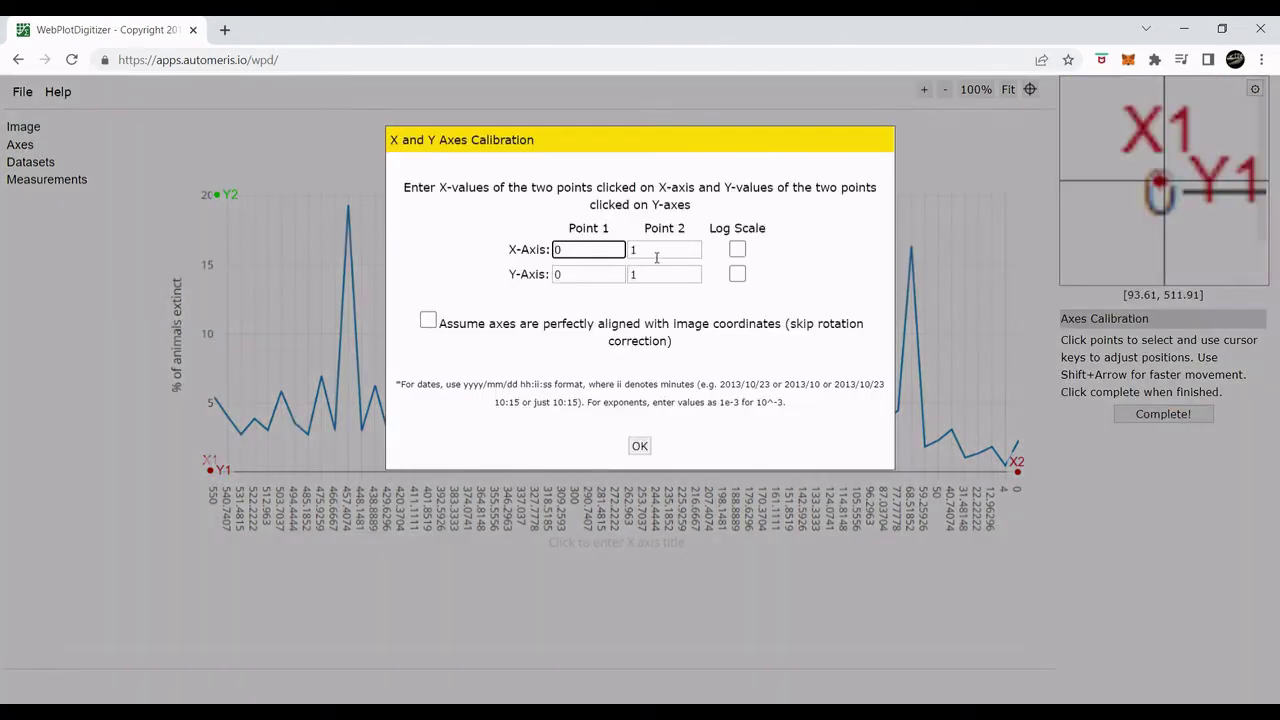
{"action": "key", "text": "Tab"}
{"action": "type", "text": "5"}
{"action": "left_click", "coordinate": [674, 281]}
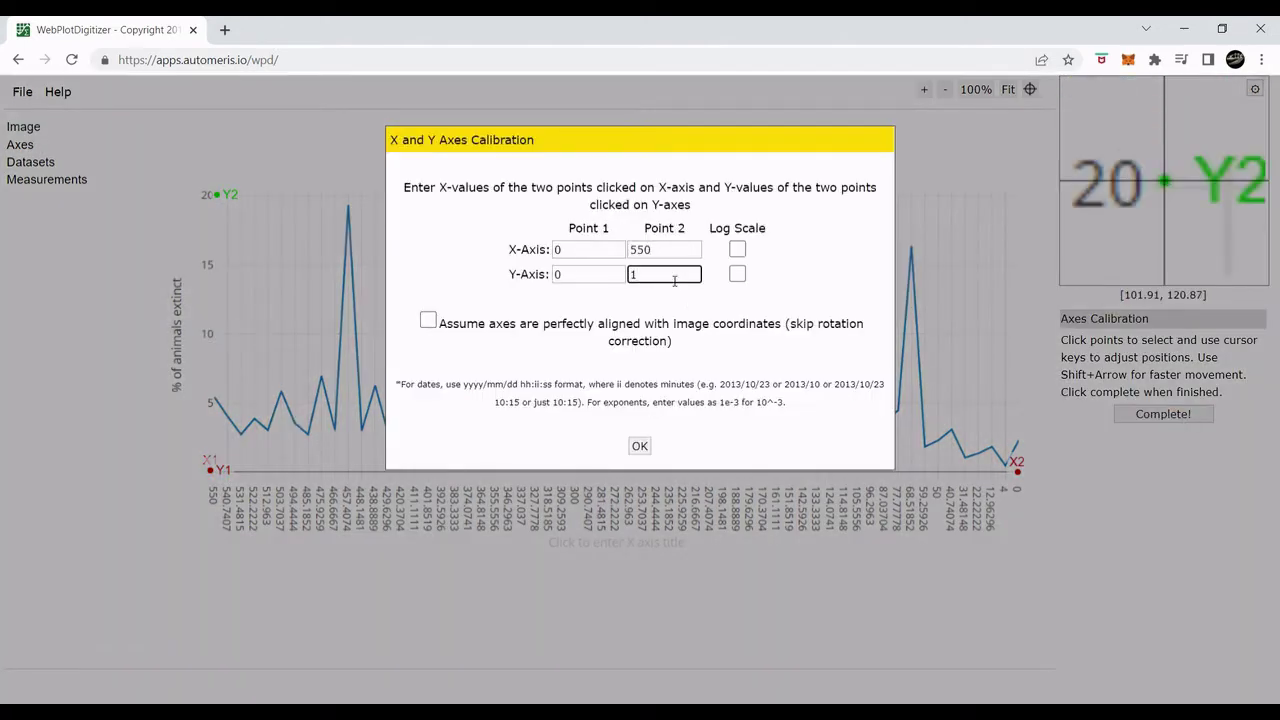
{"action": "left_click", "coordinate": [635, 250]}
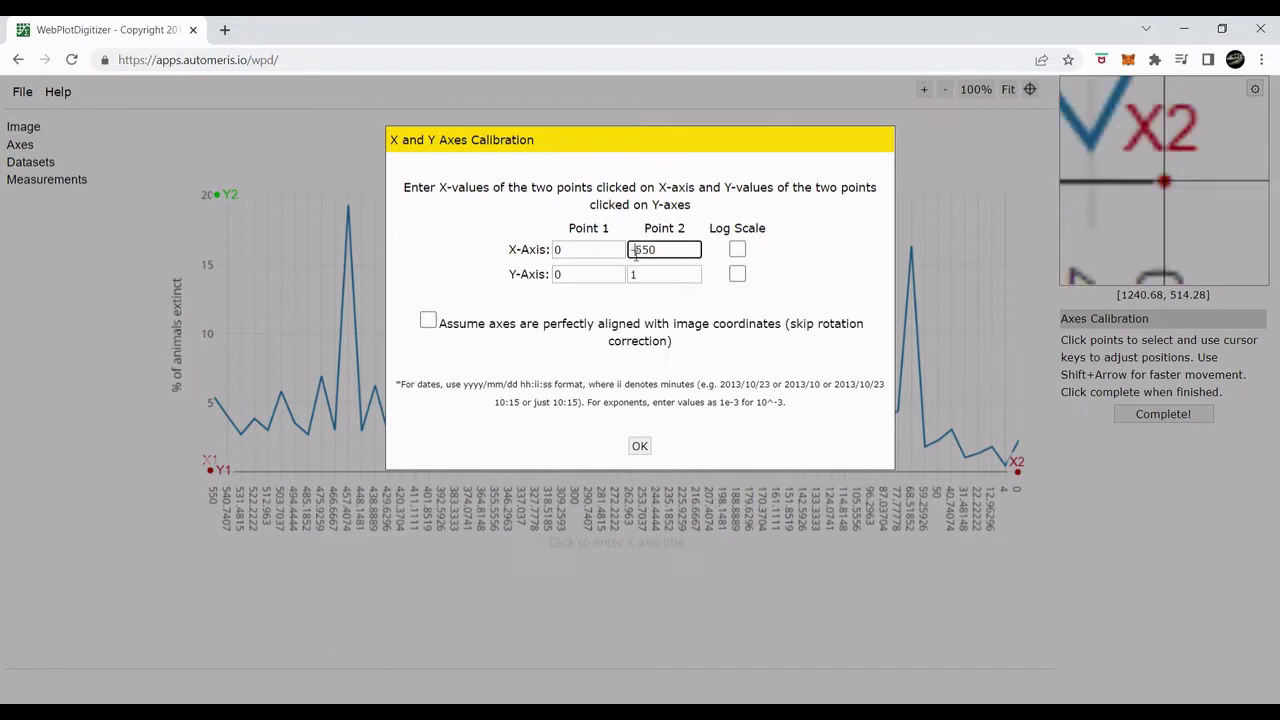
{"action": "left_click", "coordinate": [656, 280]}
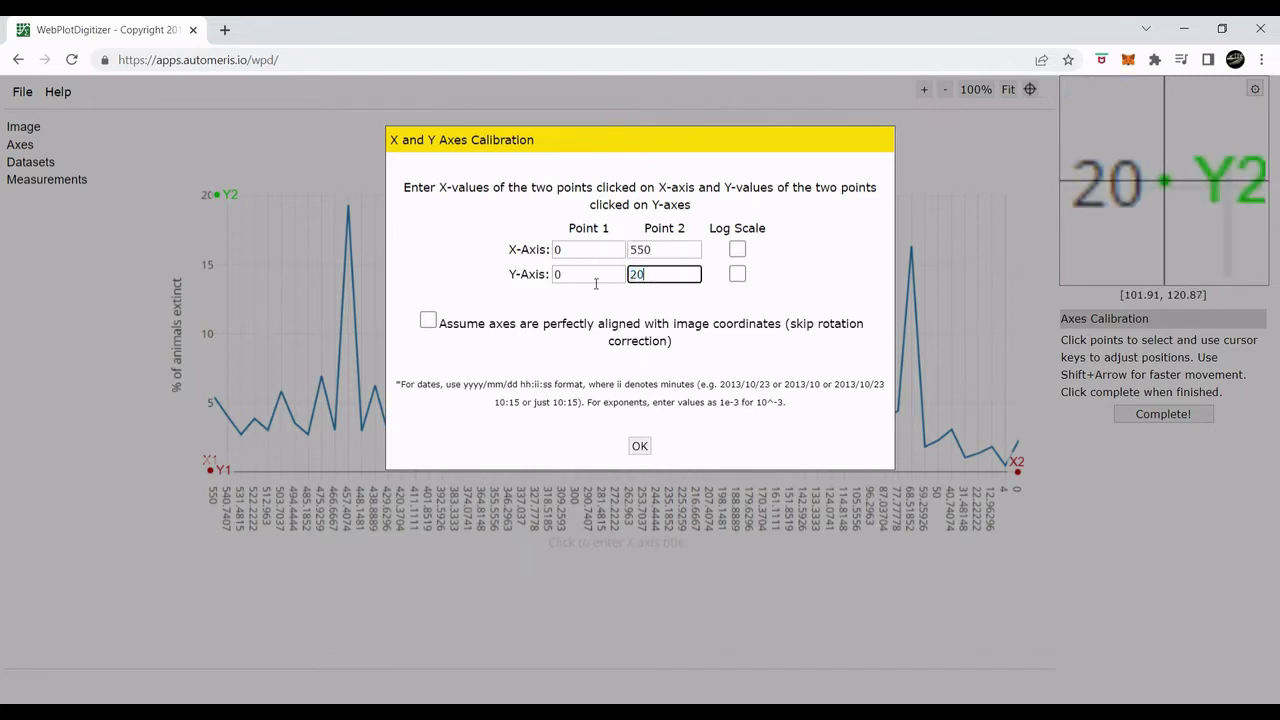
Step: Apply the calibration and add a data point on every peak and dip of the extinction line, 57 in total
{"action": "left_click", "coordinate": [641, 447]}
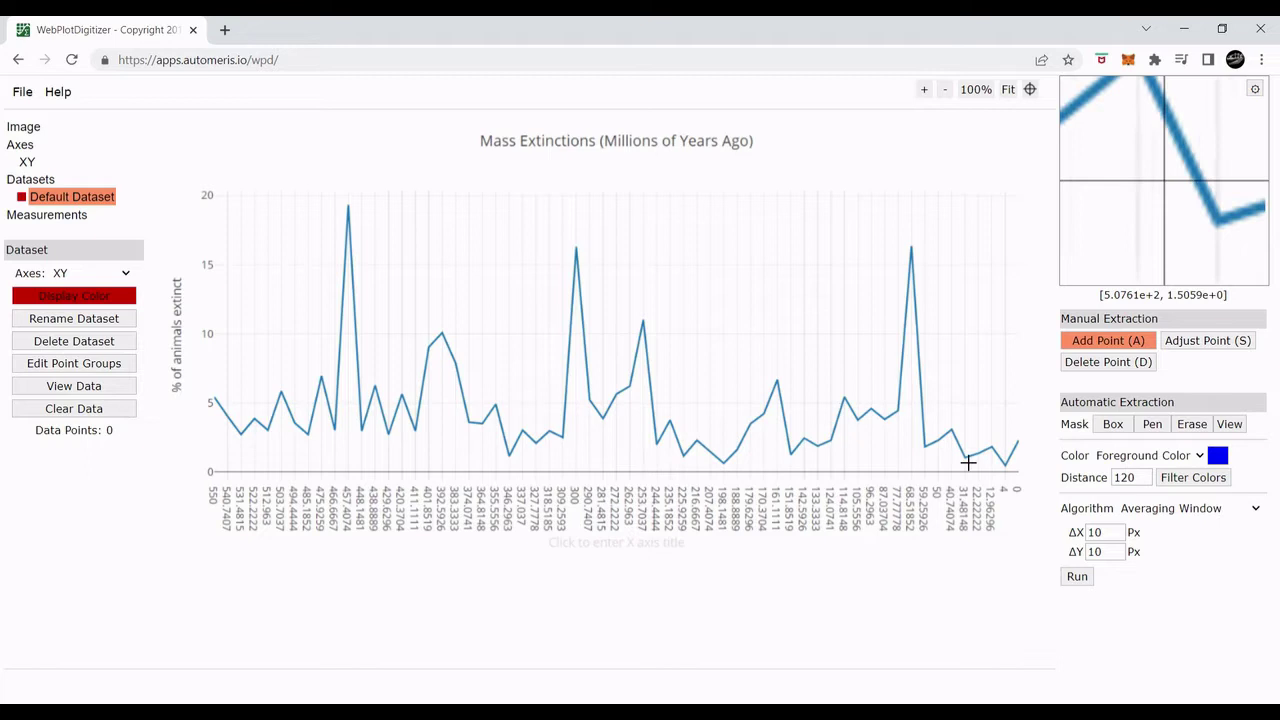
{"action": "left_click", "coordinate": [241, 433]}
{"action": "left_click", "coordinate": [256, 420]}
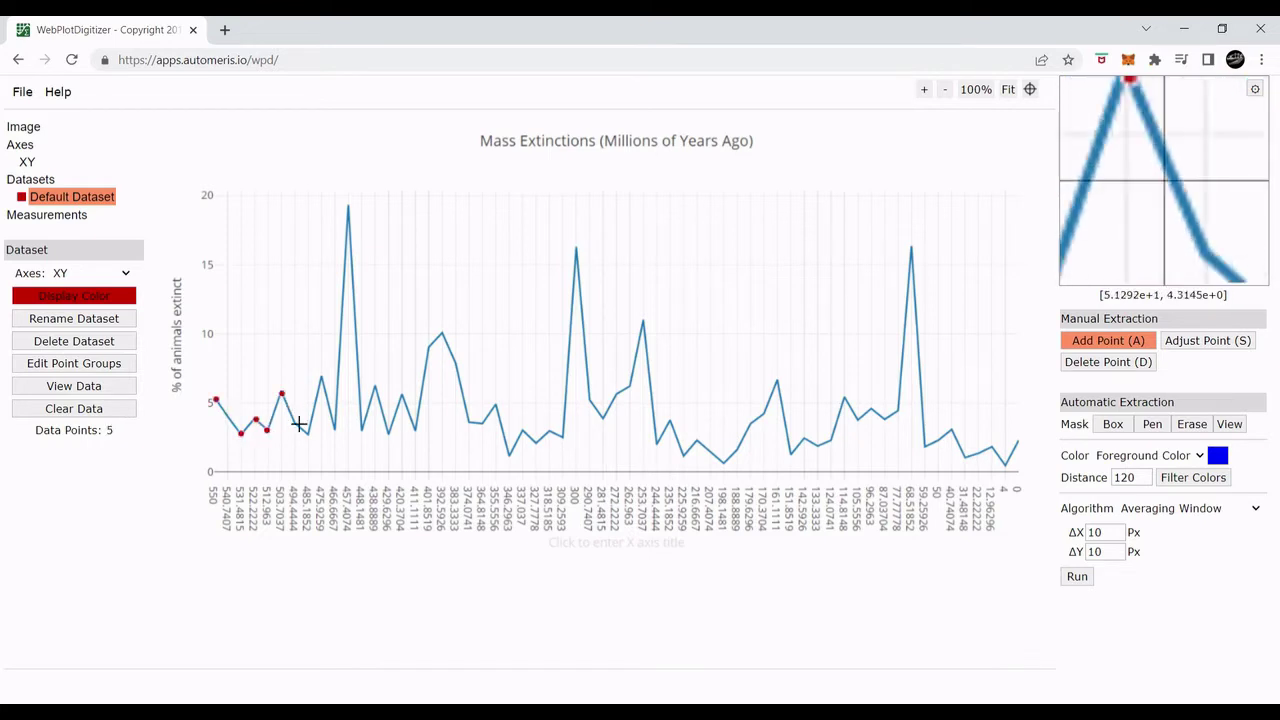
{"action": "left_click", "coordinate": [305, 430]}
{"action": "left_click", "coordinate": [320, 380]}
{"action": "left_click", "coordinate": [347, 209]}
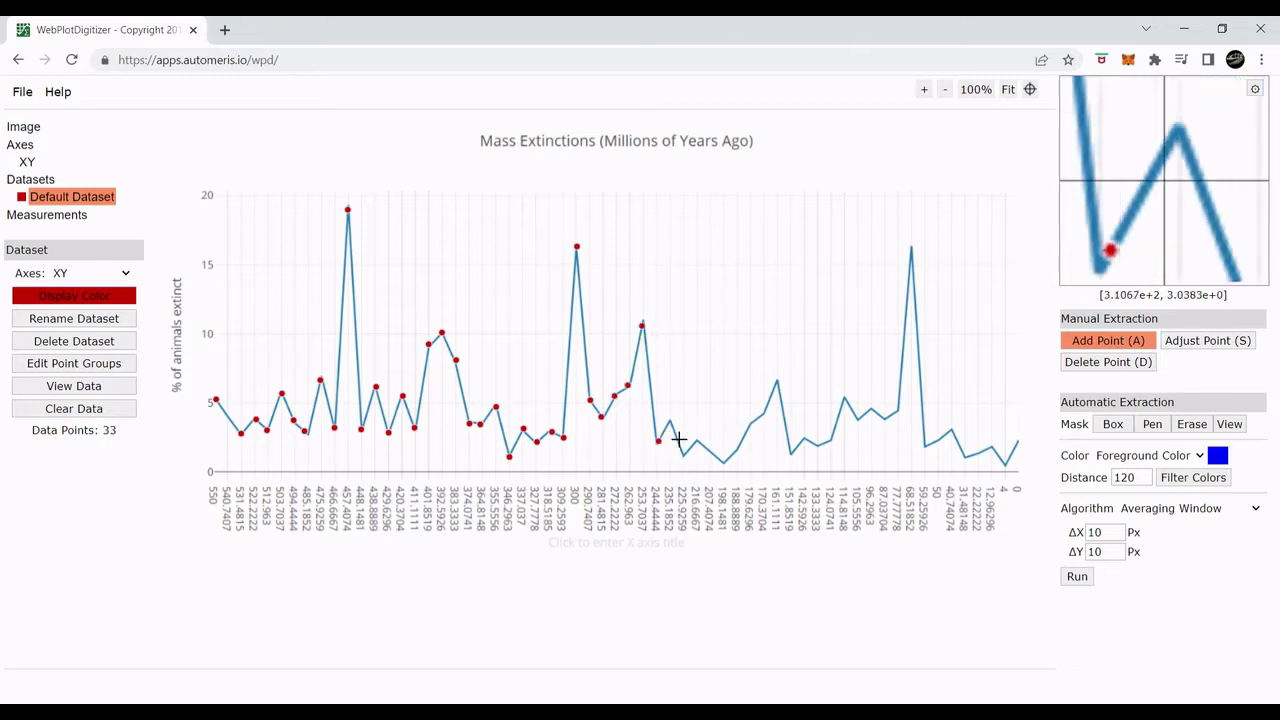
{"action": "left_click", "coordinate": [777, 381]}
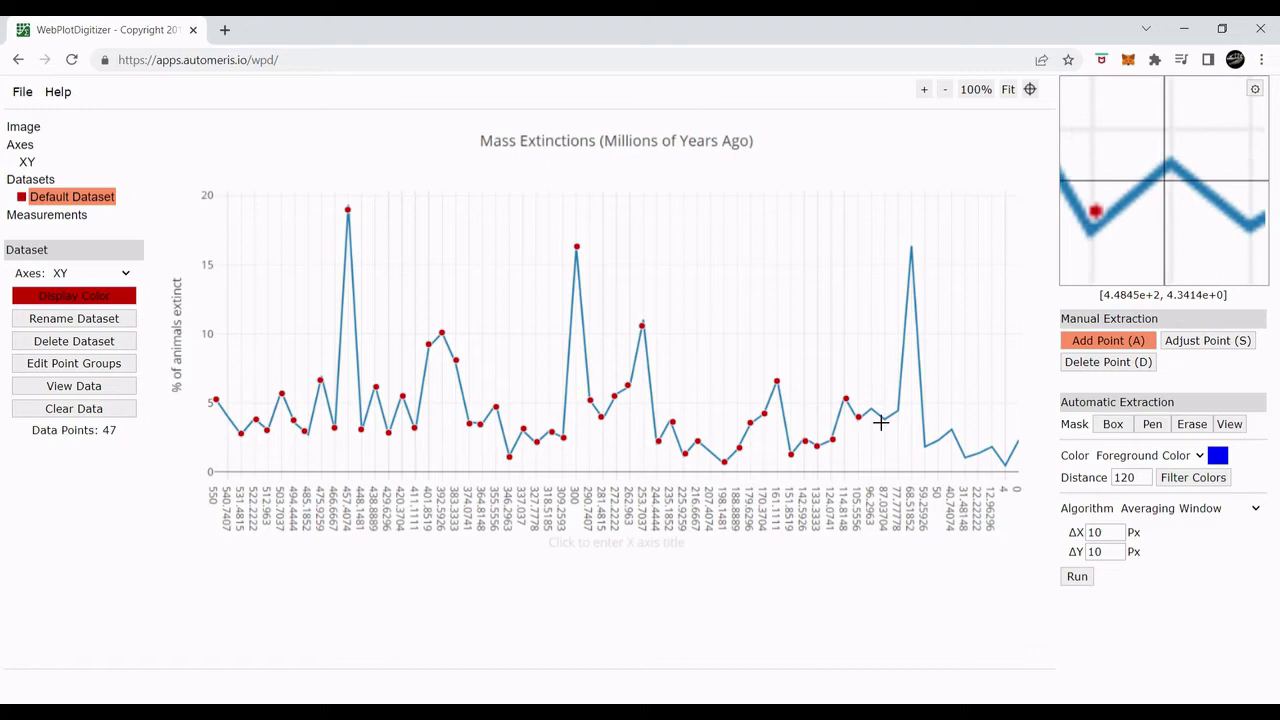
{"action": "left_click", "coordinate": [951, 432]}
{"action": "left_click", "coordinate": [962, 456]}
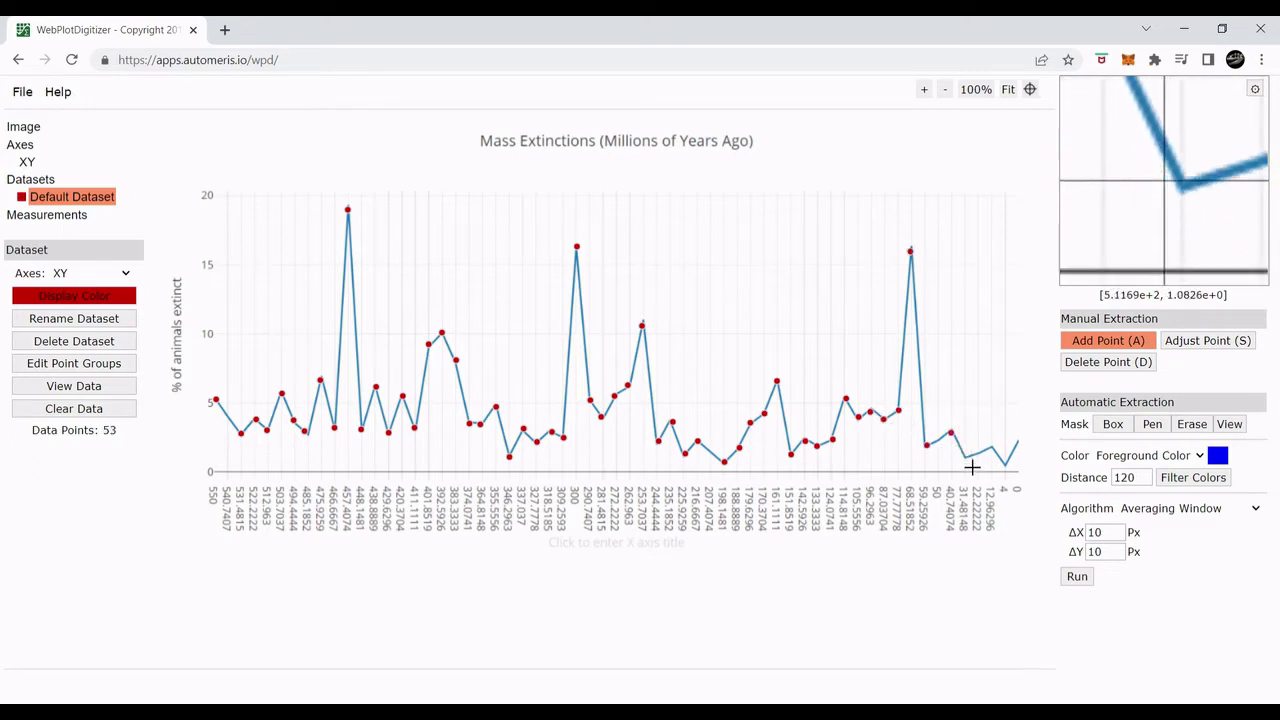
{"action": "left_click", "coordinate": [991, 447]}
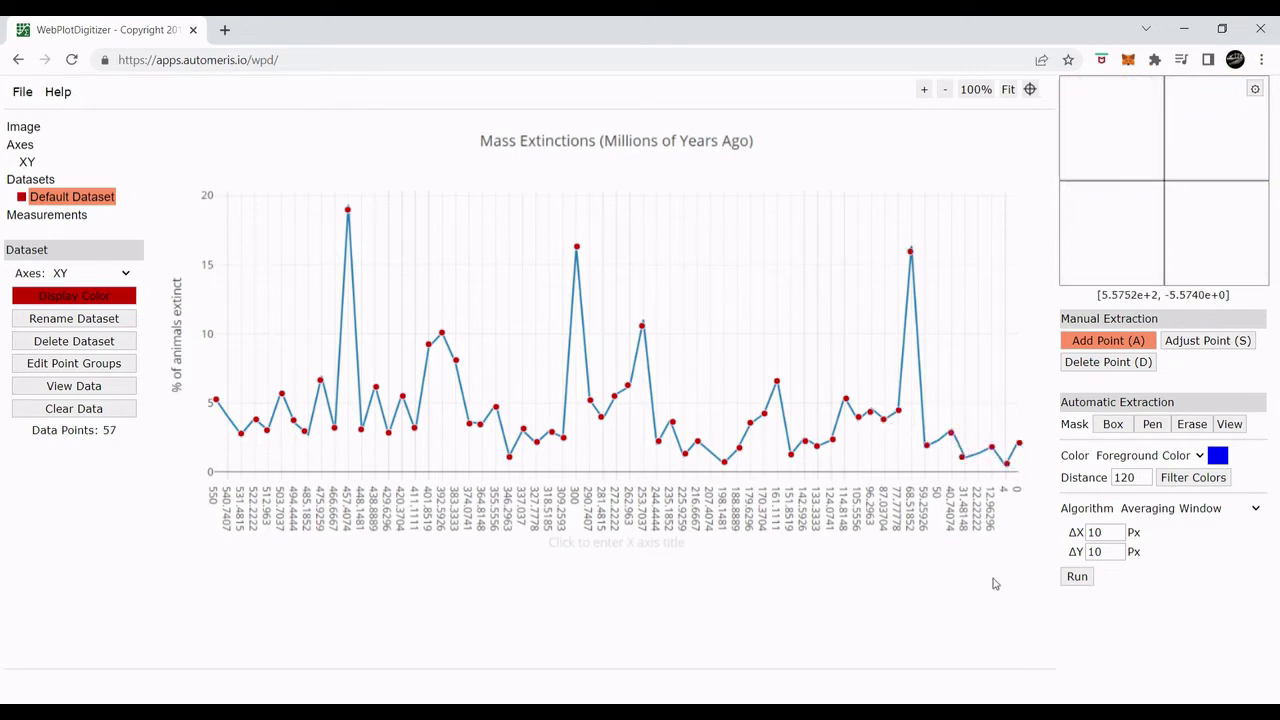
Step: Rename the dataset to 'extinction data' and download its values as a .CSV file
{"action": "left_click", "coordinate": [86, 322]}
{"action": "type", "text": "extinction data"}
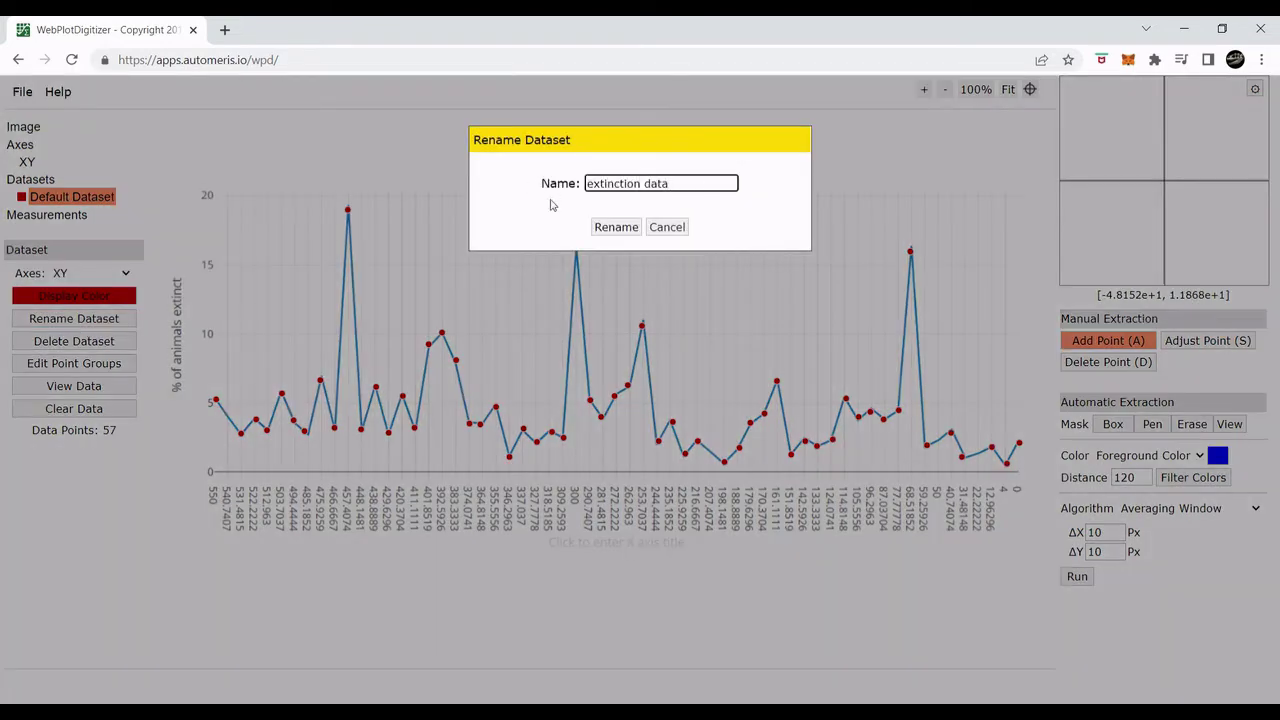
{"action": "left_click", "coordinate": [618, 228]}
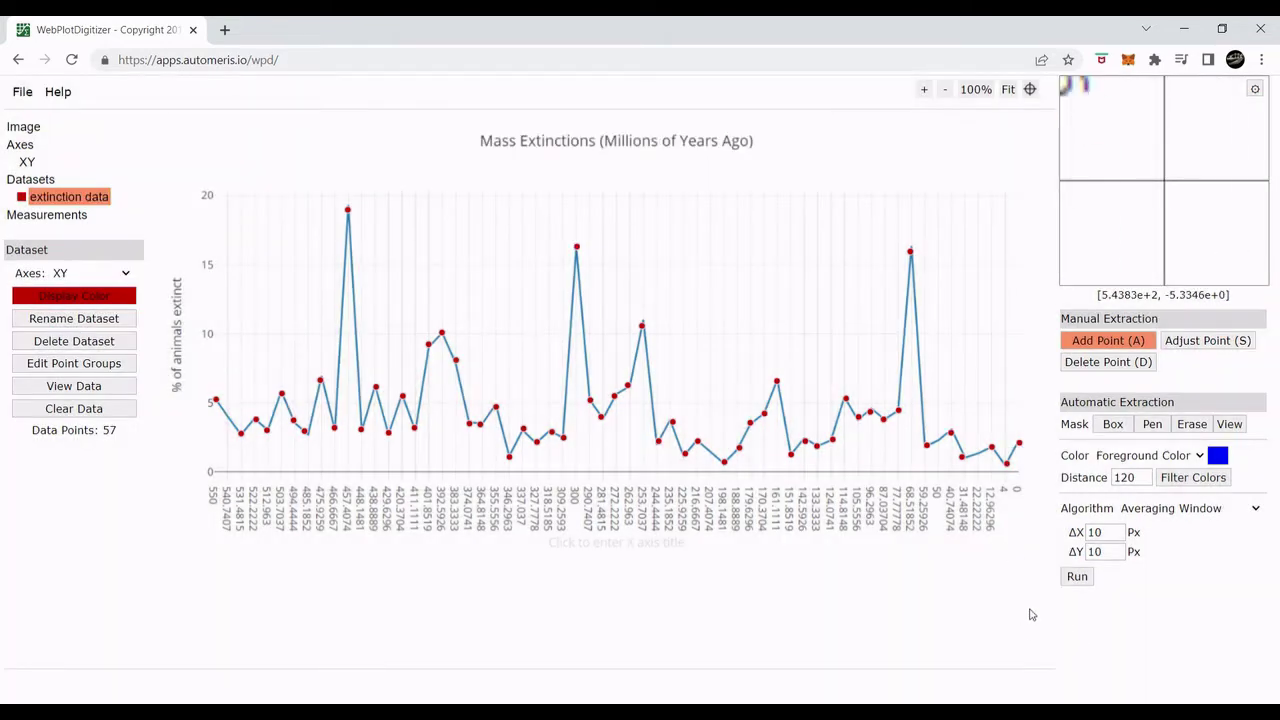
{"action": "left_click", "coordinate": [74, 386]}
{"action": "left_click", "coordinate": [512, 436]}
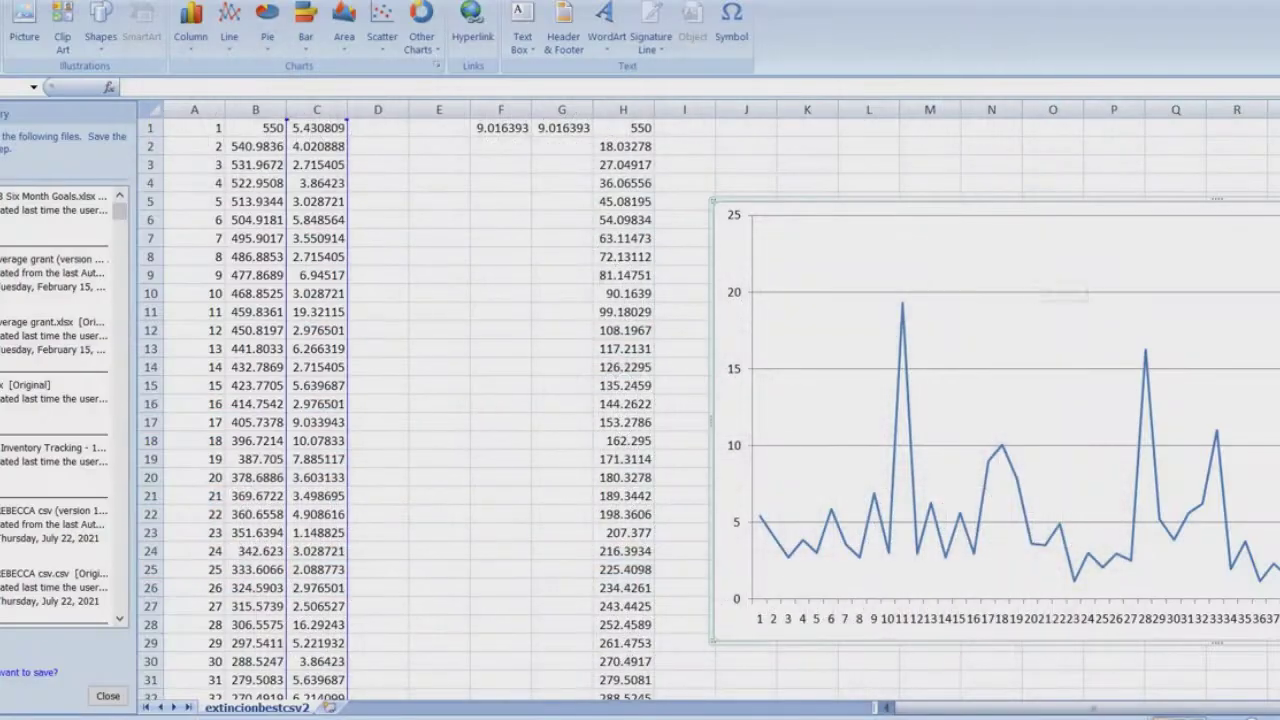
Step: Move and enlarge the extinction line chart, then restyle it as Line with Markers
{"action": "scroll", "coordinate": [640, 400], "scroll_direction": "down", "scroll_amount": 10}
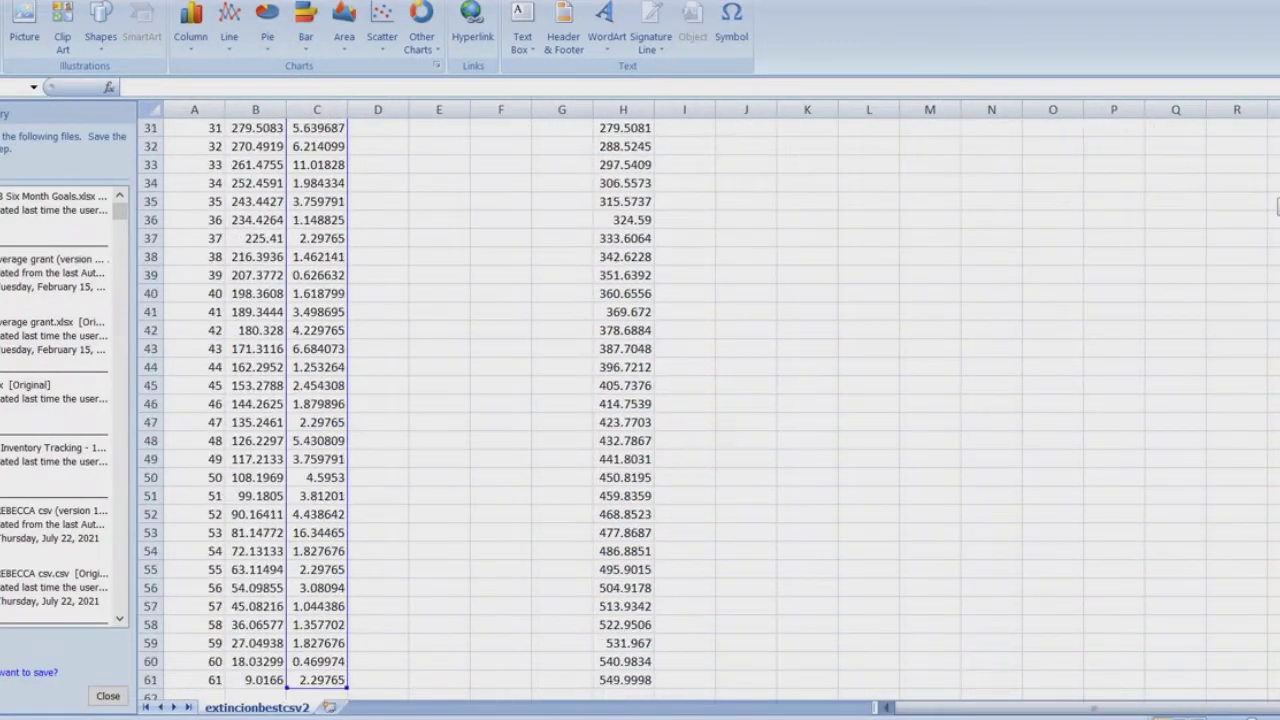
{"action": "scroll", "coordinate": [640, 400], "scroll_direction": "up", "scroll_amount": 10}
{"action": "left_click_drag", "start_coordinate": [1080, 212], "coordinate": [653, 204]}
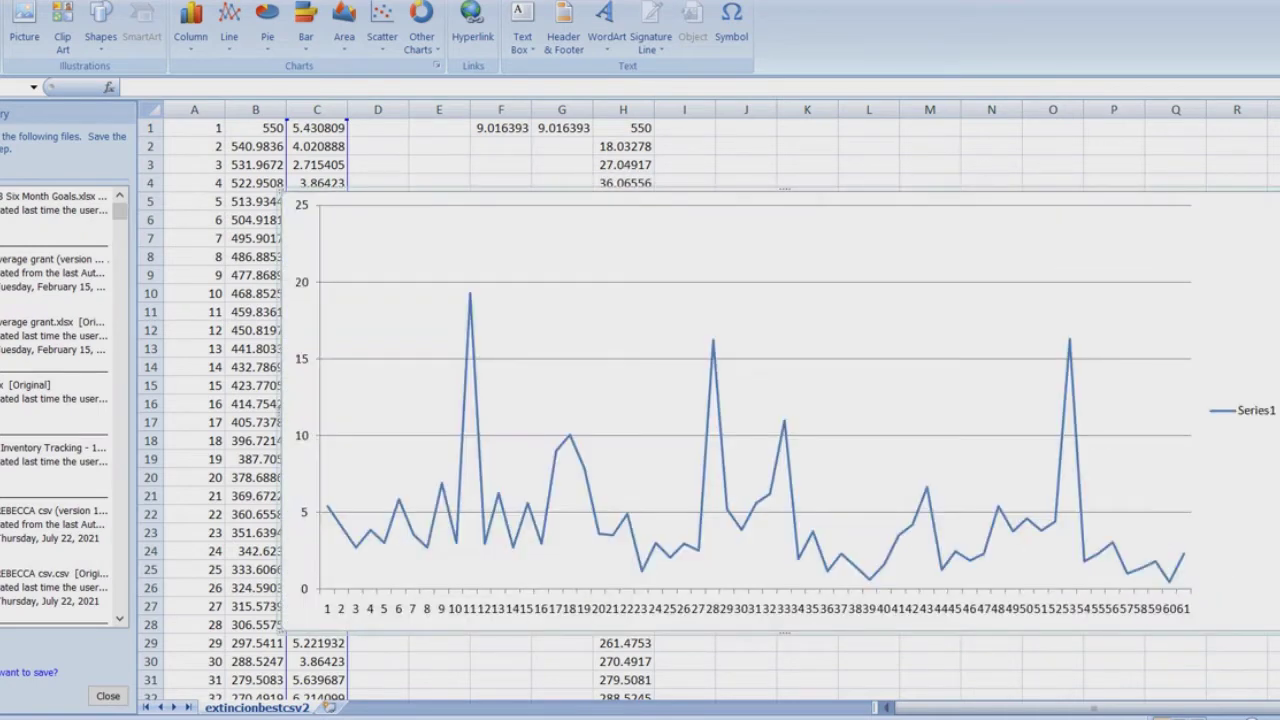
{"action": "left_click_drag", "start_coordinate": [283, 192], "coordinate": [197, 145]}
{"action": "left_click", "coordinate": [229, 30]}
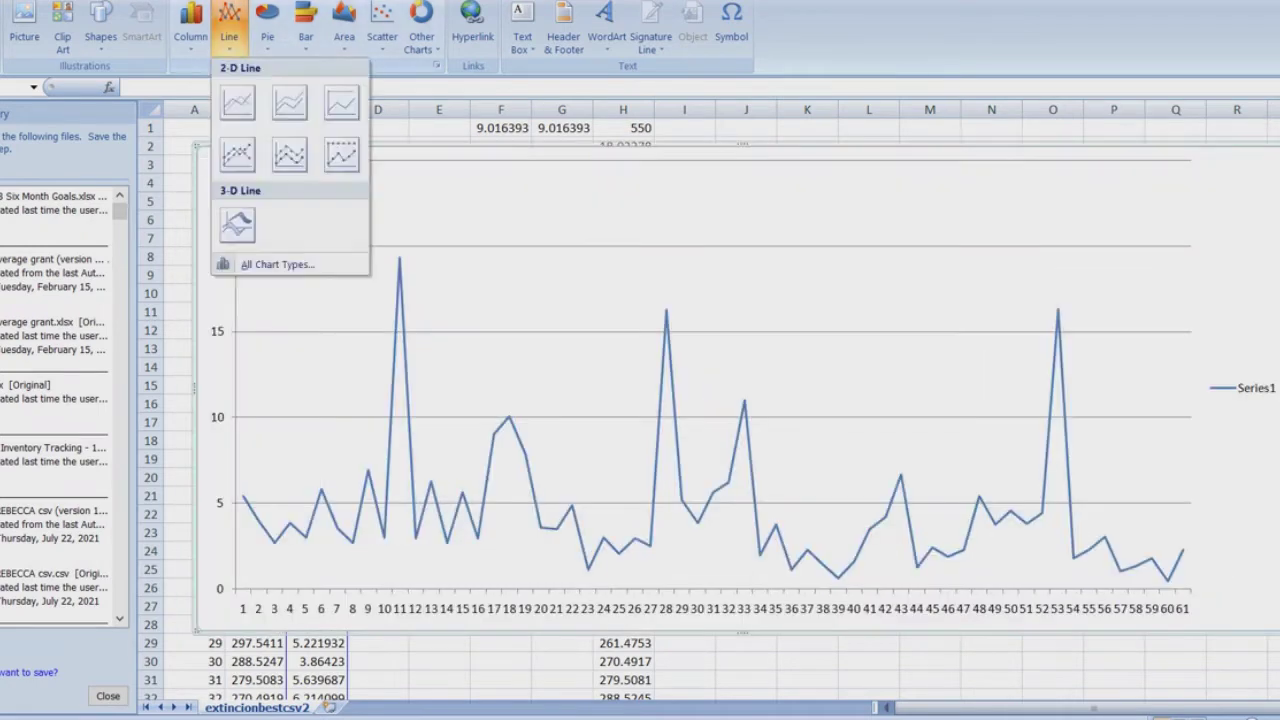
{"action": "left_click", "coordinate": [237, 154]}
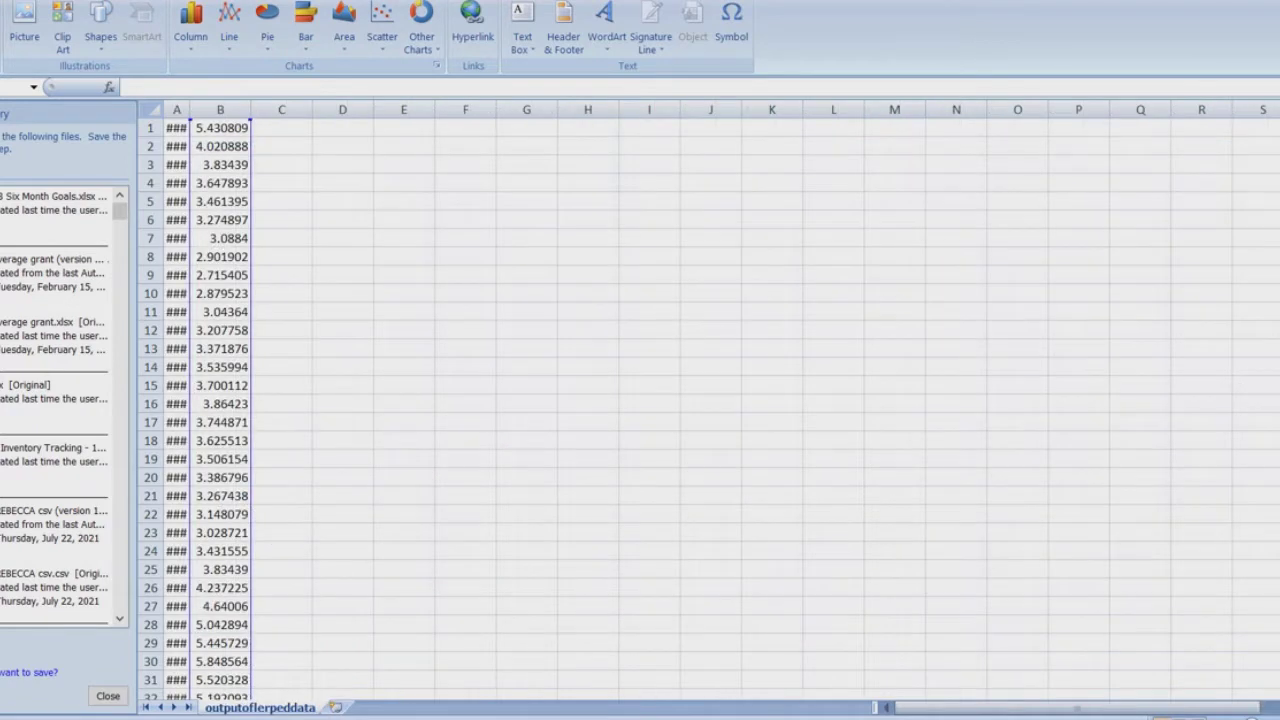
Step: Select the interpolated column B values down to row 415 and insert a Line with Markers chart
{"action": "scroll", "coordinate": [1277, 140], "scroll_direction": "down", "scroll_amount": 20}
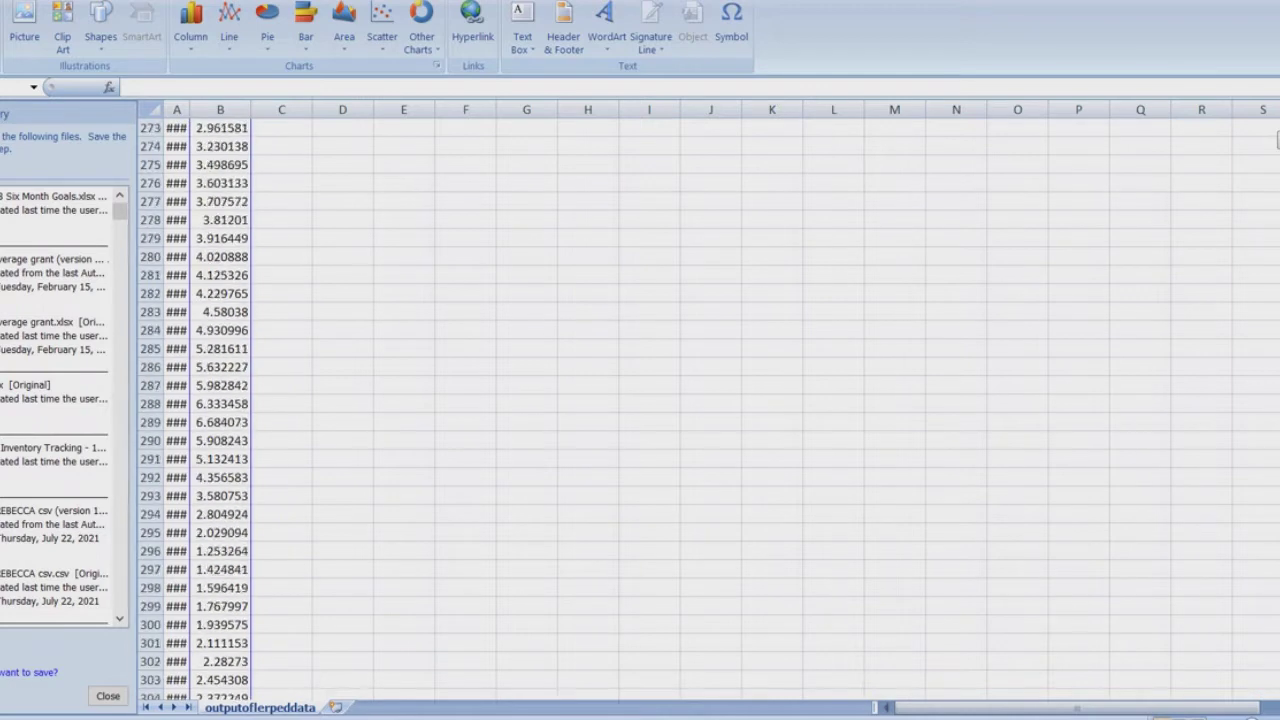
{"action": "scroll", "coordinate": [1277, 140], "scroll_direction": "down", "scroll_amount": 20}
{"action": "key", "text": "alt+F1"}
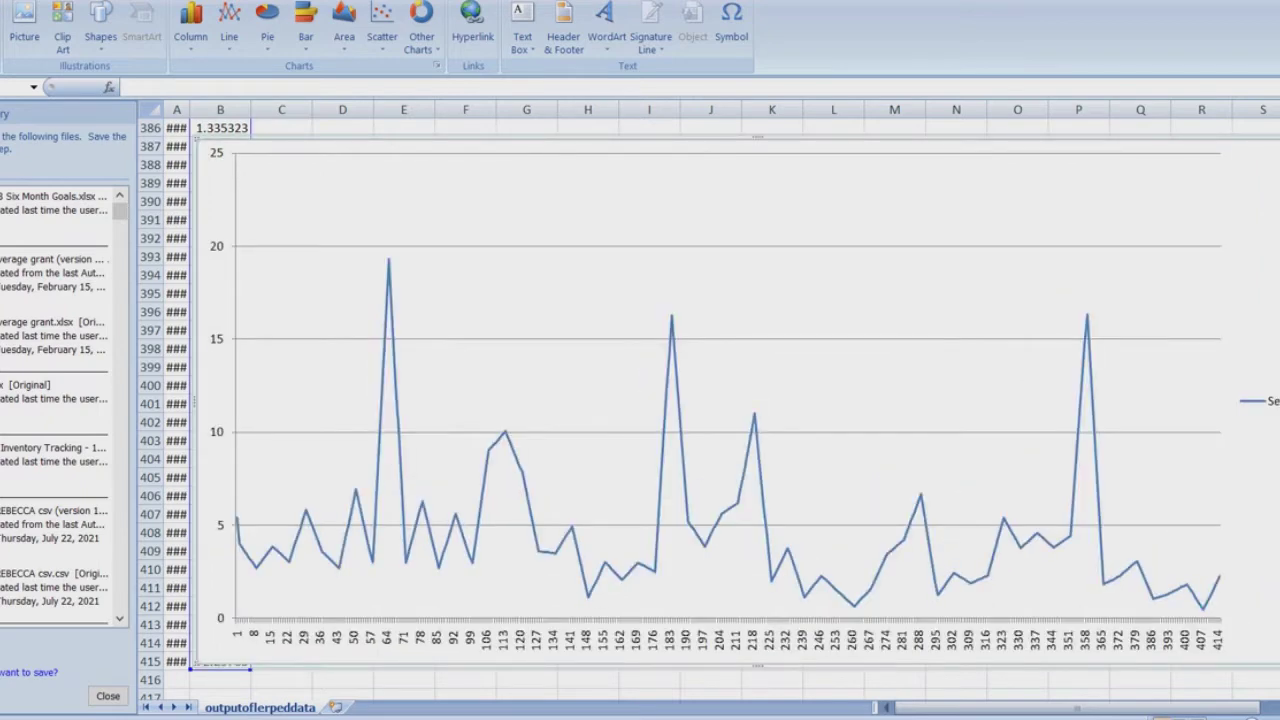
{"action": "left_click", "coordinate": [229, 25]}
{"action": "left_click", "coordinate": [238, 150]}
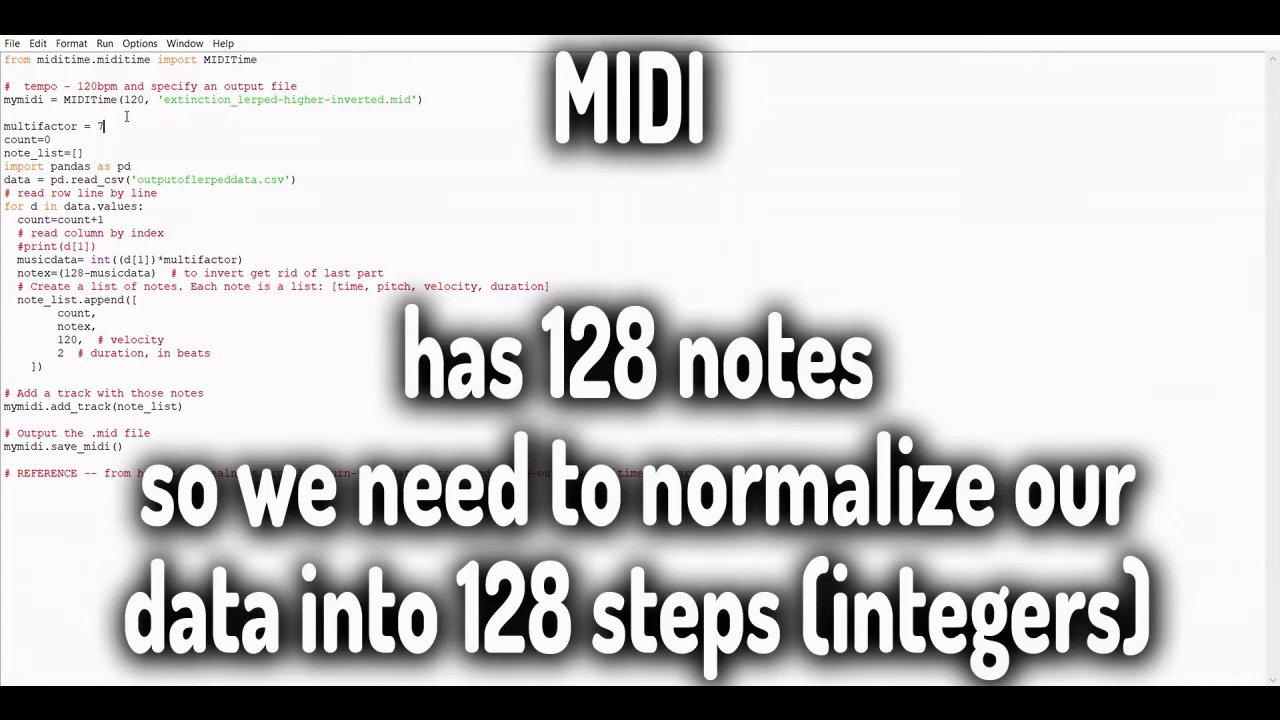
{"action": "left_click_drag", "start_coordinate": [113, 117], "coordinate": [6, 116]}
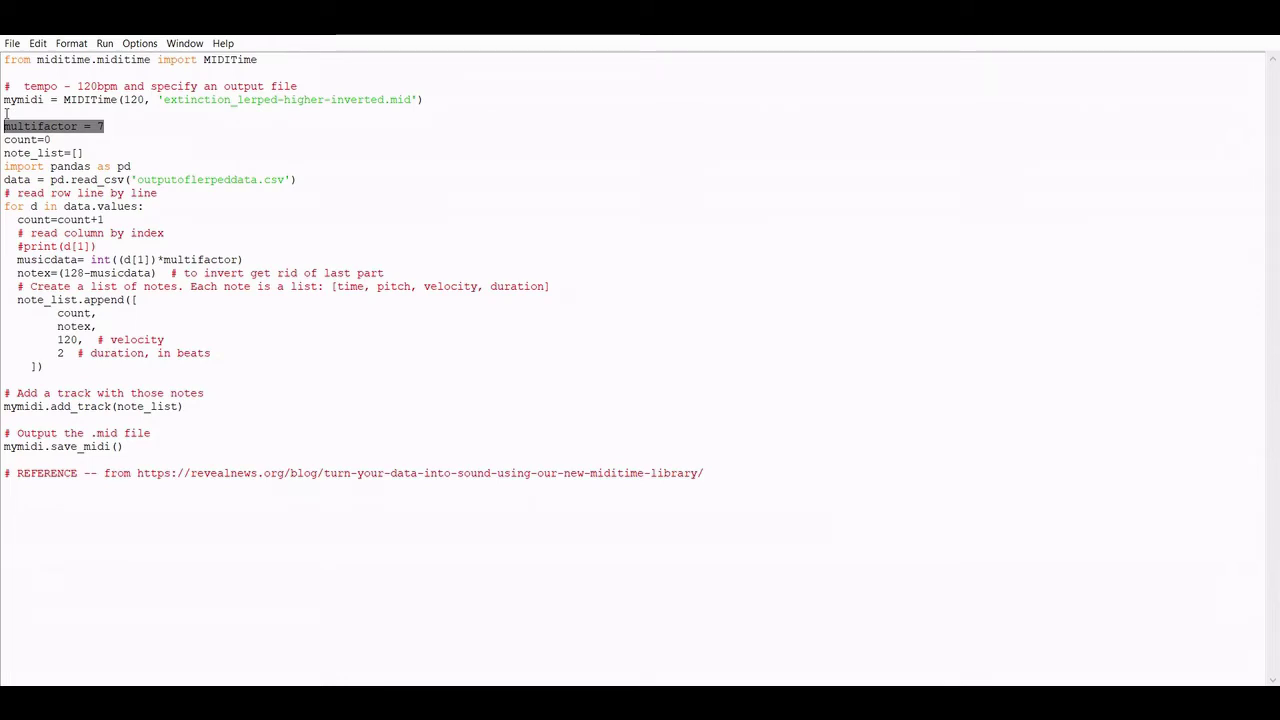
{"action": "left_click", "coordinate": [139, 117]}
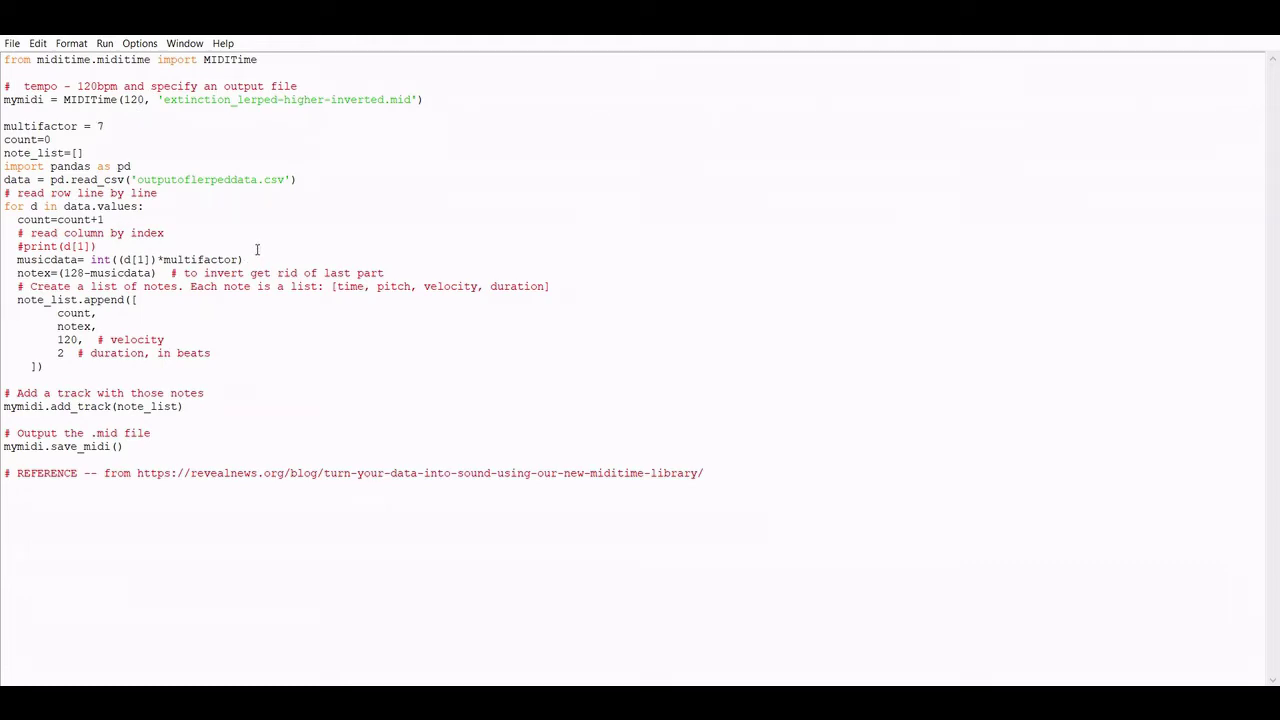
{"action": "left_click_drag", "start_coordinate": [246, 257], "coordinate": [16, 246]}
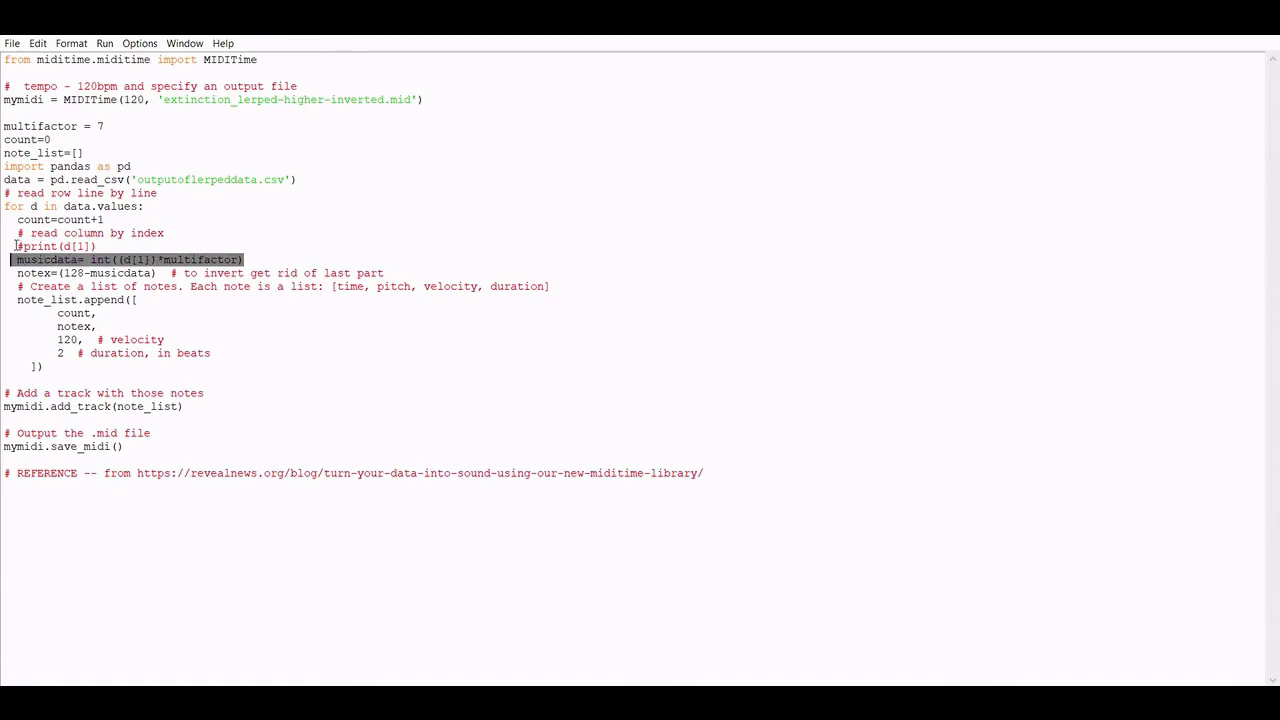
{"action": "left_click", "coordinate": [272, 247]}
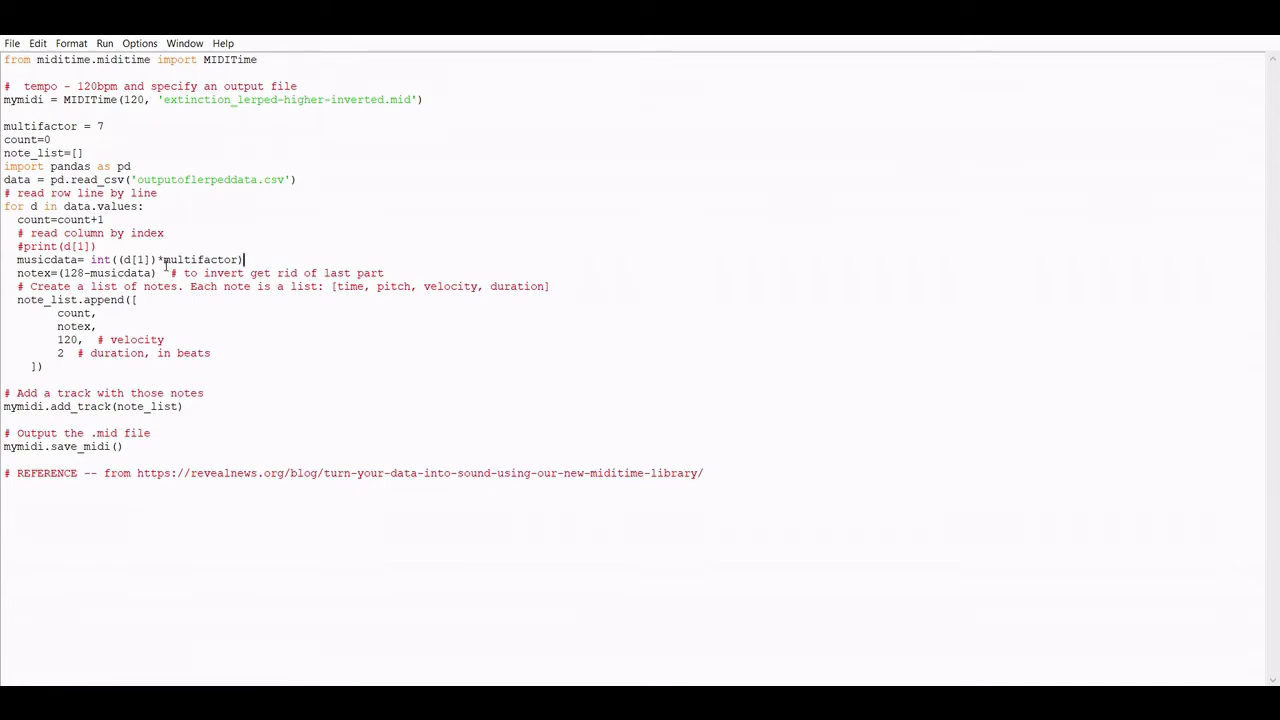
{"action": "left_click_drag", "start_coordinate": [160, 270], "coordinate": [6, 268]}
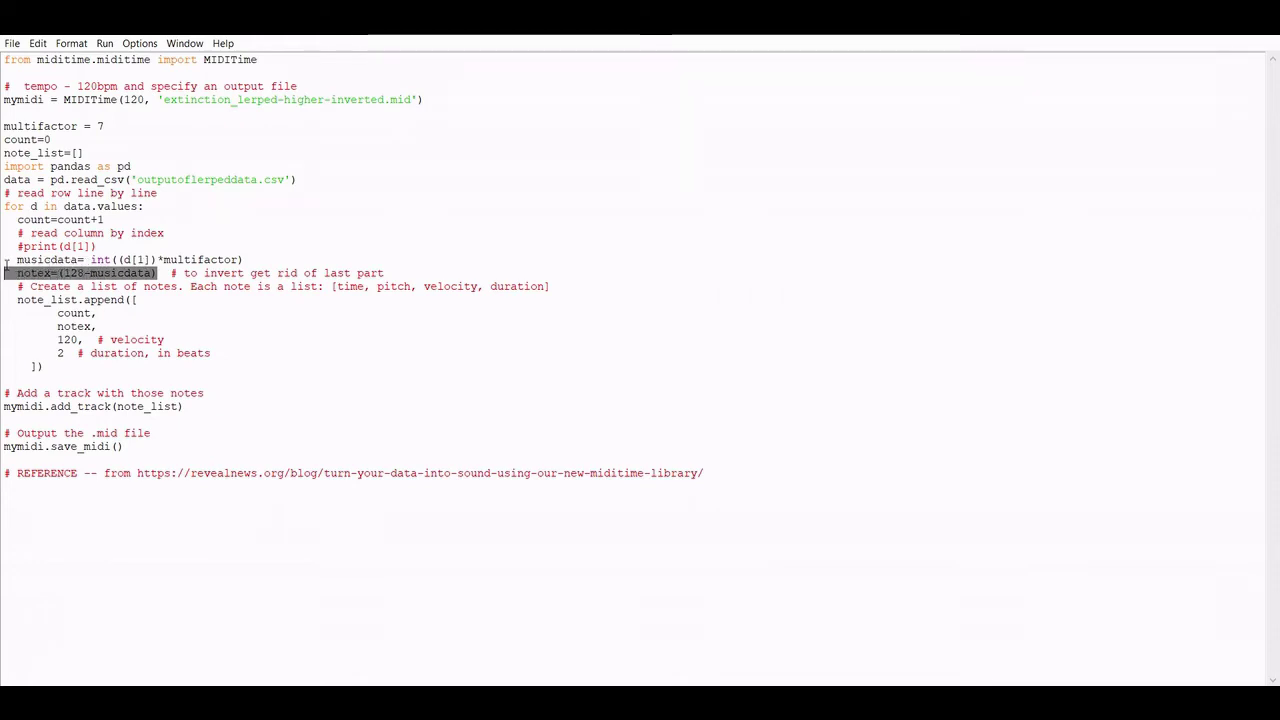
{"action": "left_click", "coordinate": [200, 304]}
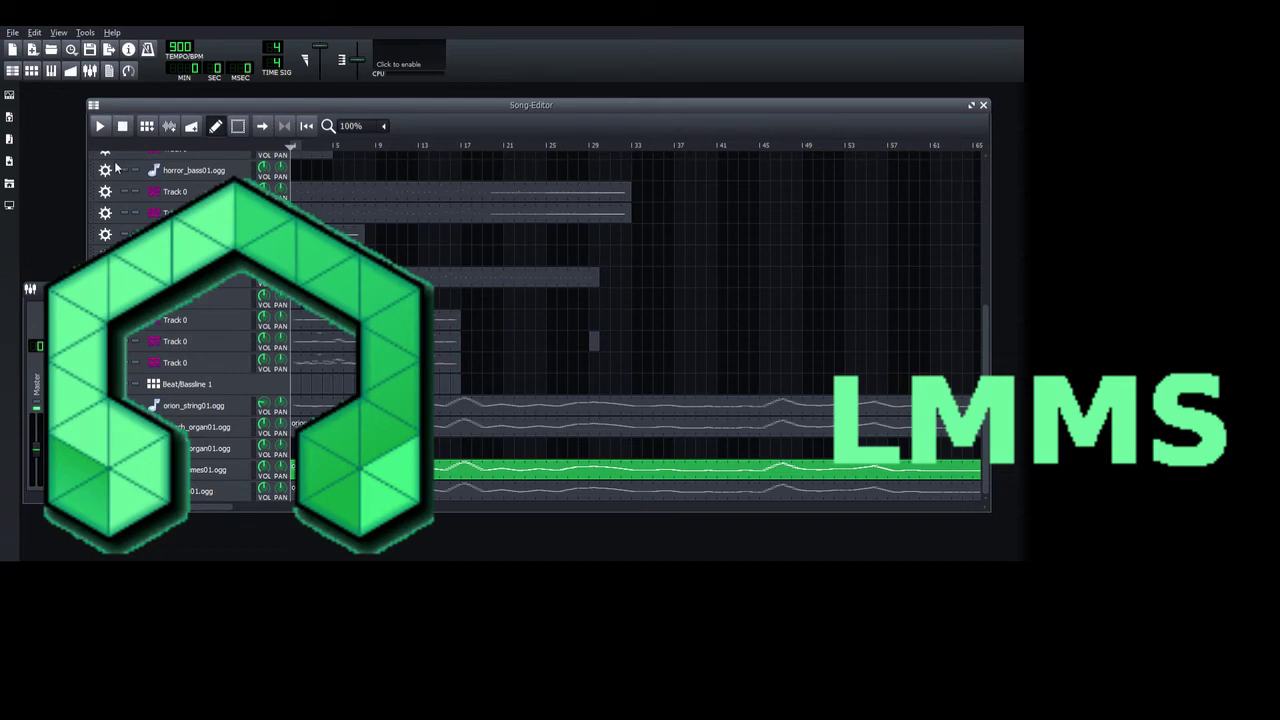
Step: Play the song, stop it back at bar 1, move to church_organ01 and play again
{"action": "key", "text": "space"}
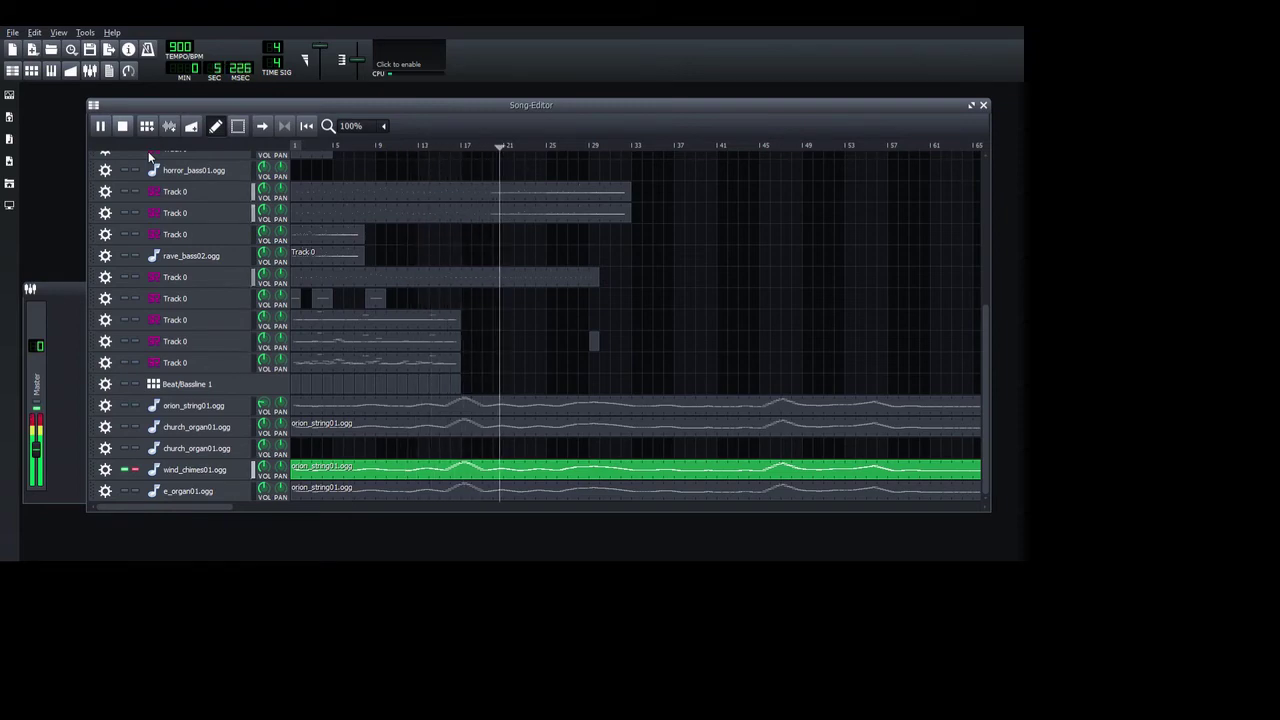
{"action": "key", "text": "space"}
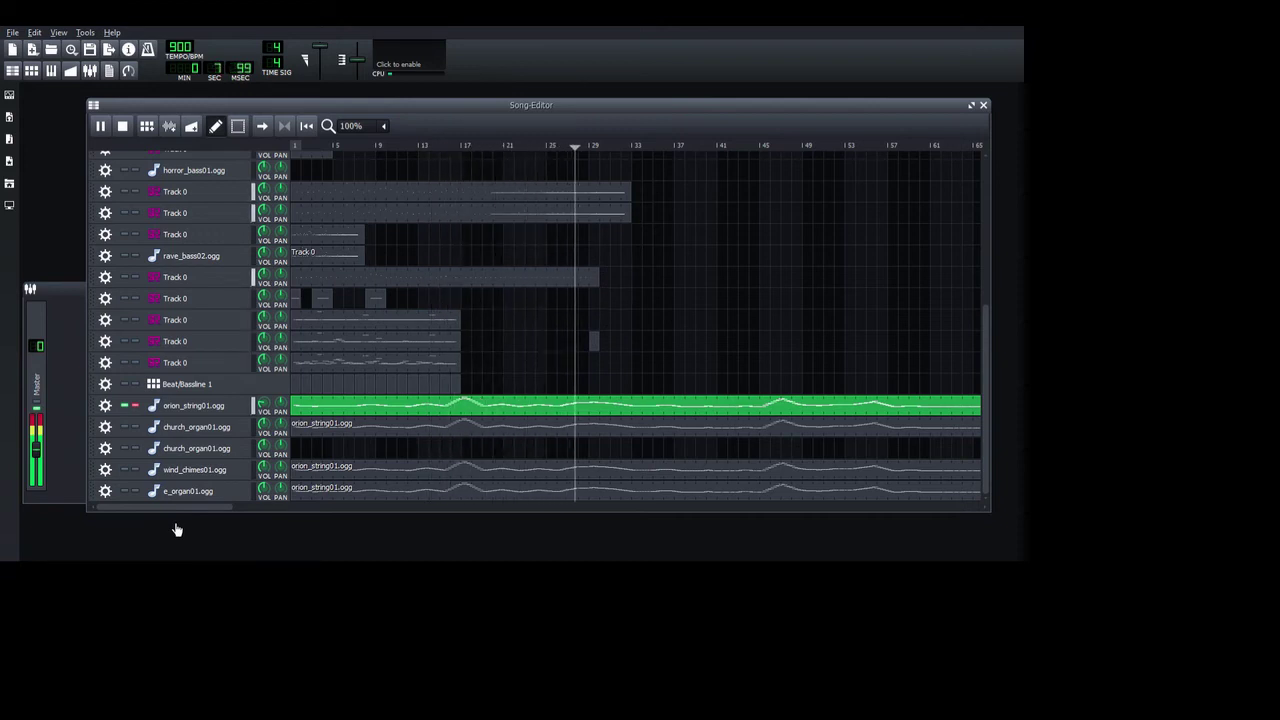
{"action": "key", "text": "space"}
{"action": "key", "text": "Down"}
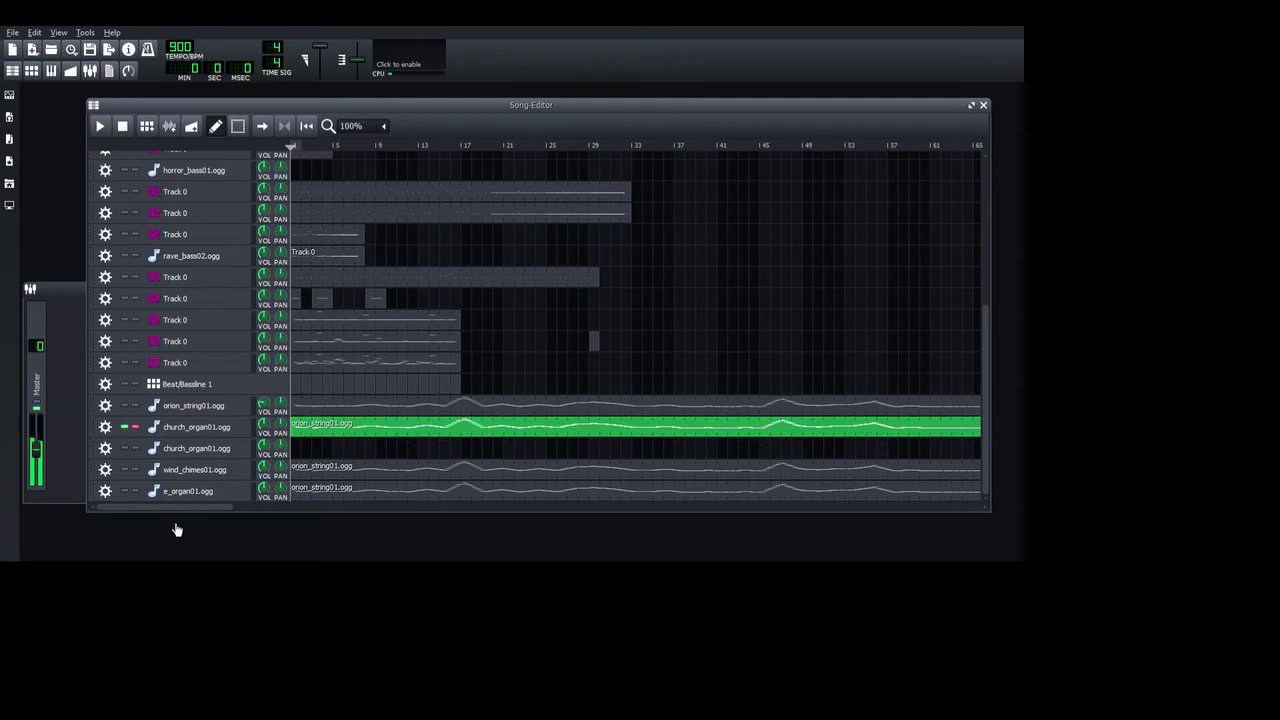
{"action": "key", "text": "space"}
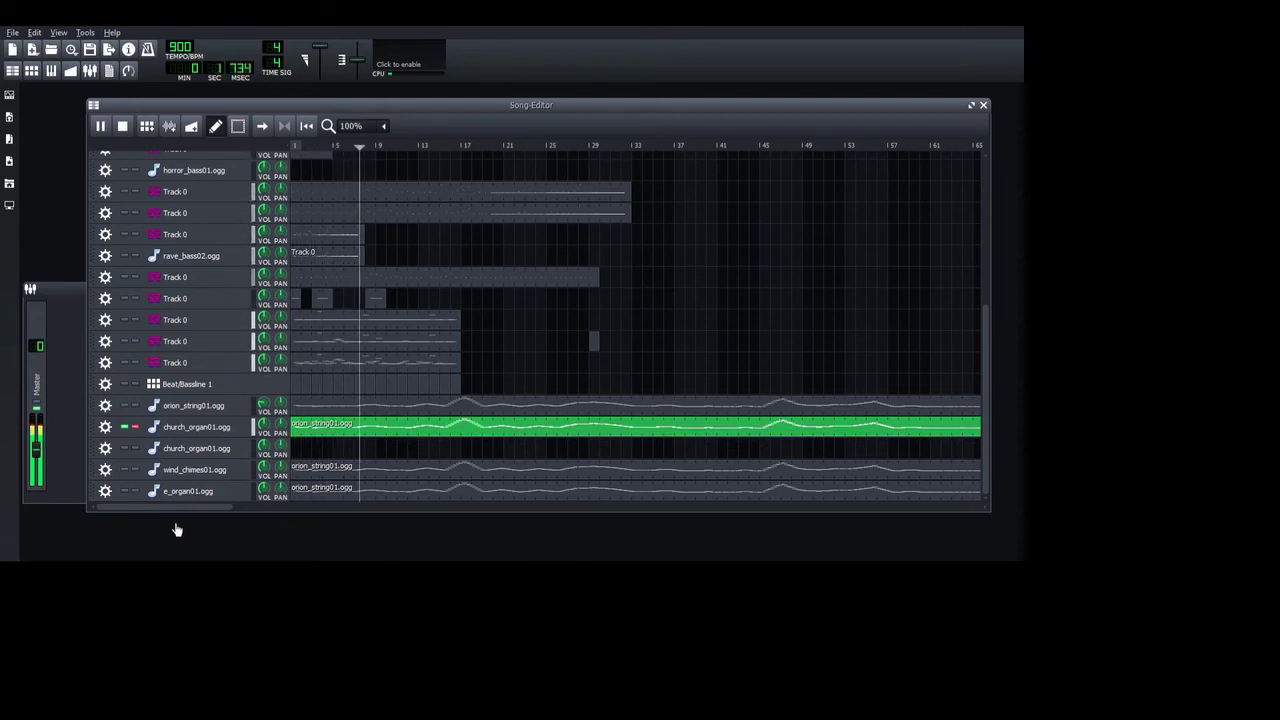